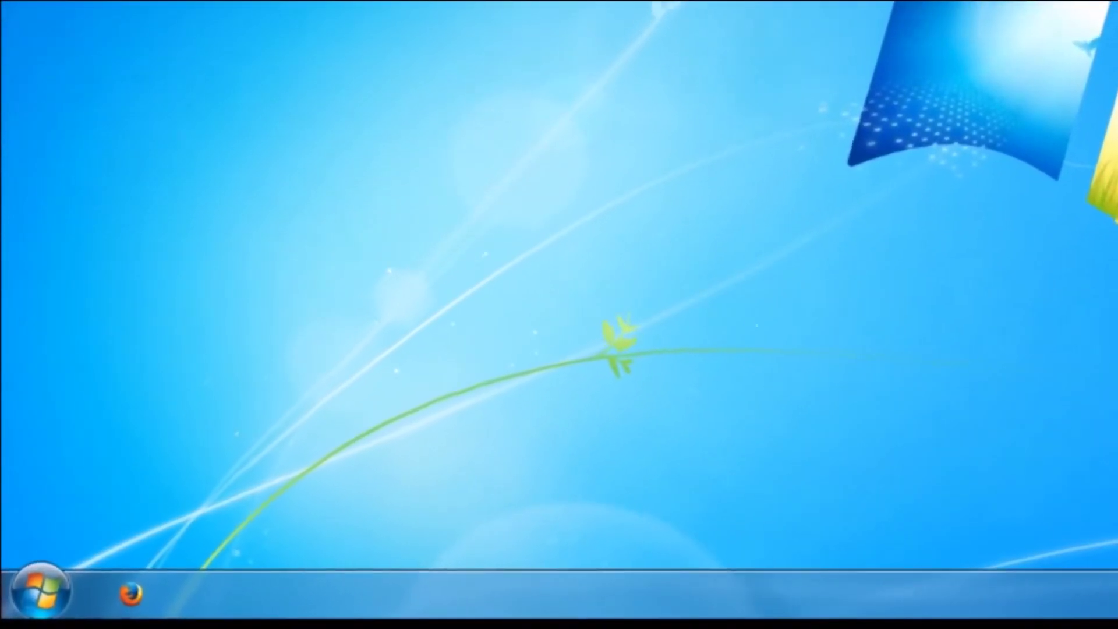
Go from the Start menu through Control Panel and Network and Internet to the Network and Sharing Center.
left_click(51, 581)
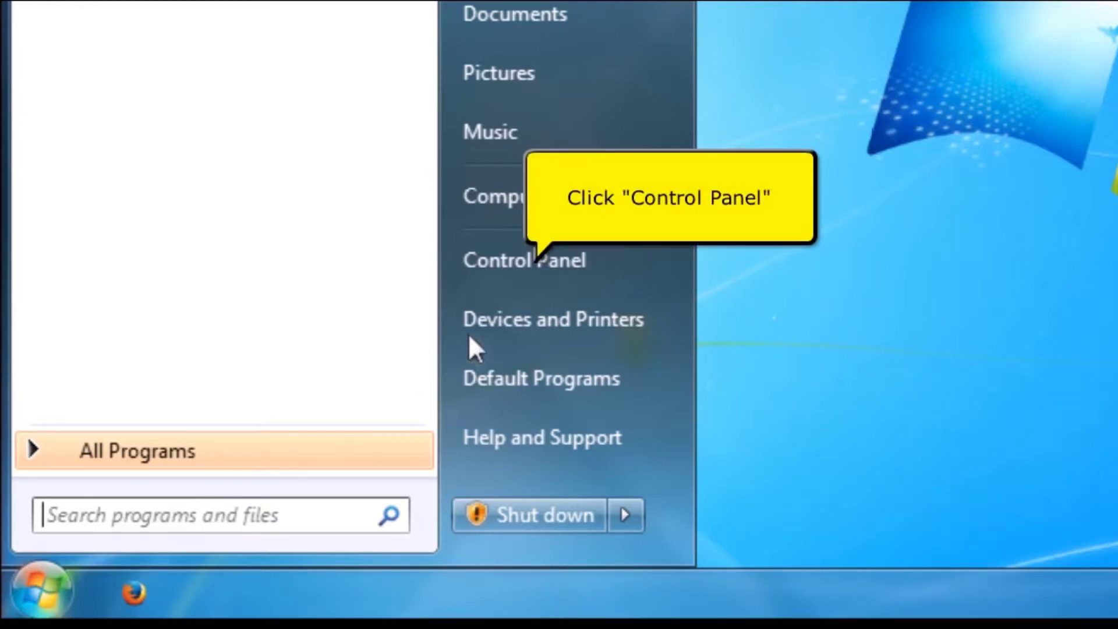
left_click(549, 261)
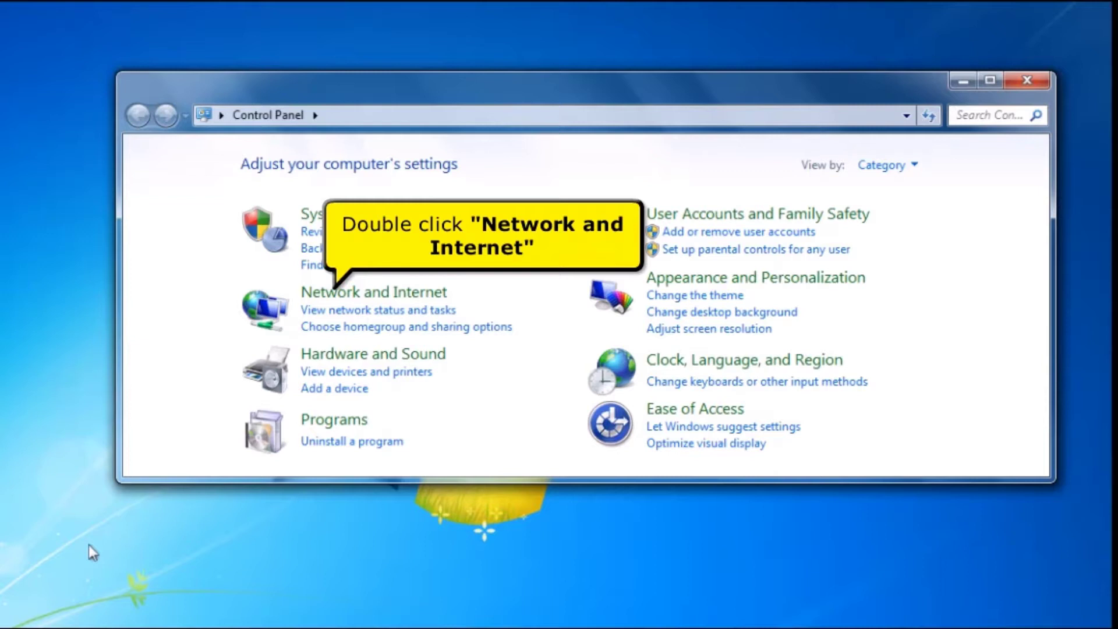
double_click(395, 297)
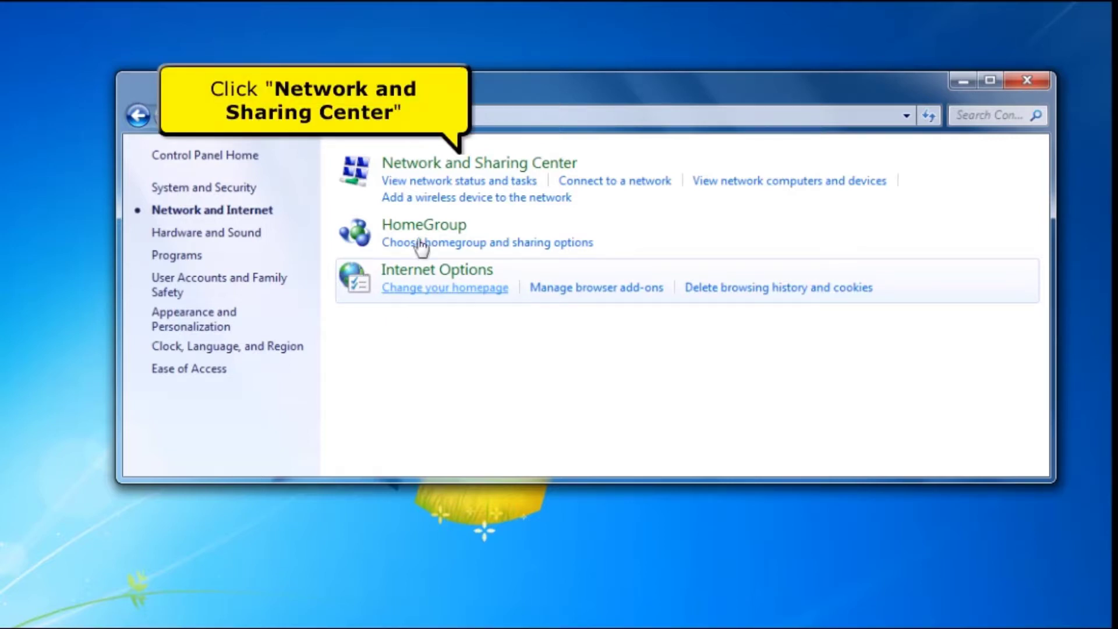
left_click(454, 168)
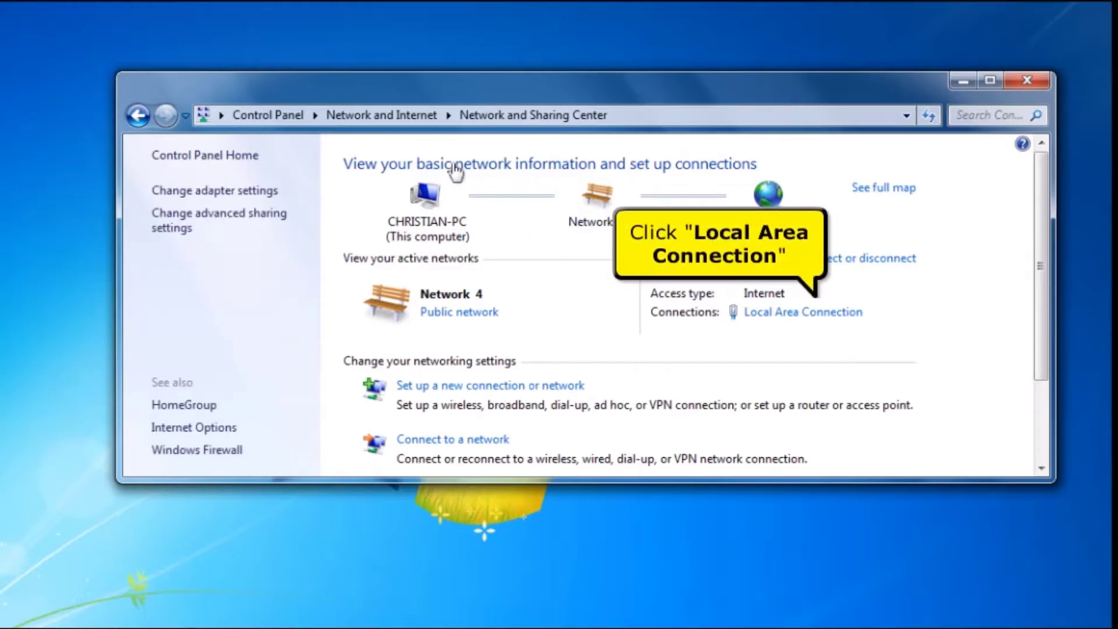
Confirm the Local Area Connection's IPv4 properties obtain IP and DNS server addresses automatically.
left_click(752, 314)
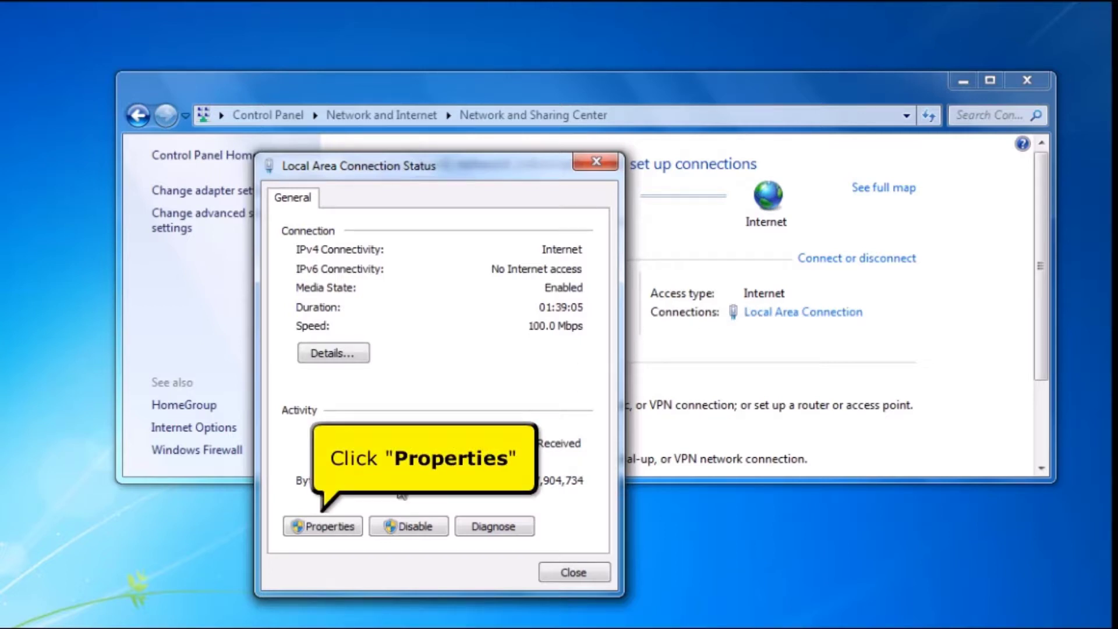
left_click(334, 527)
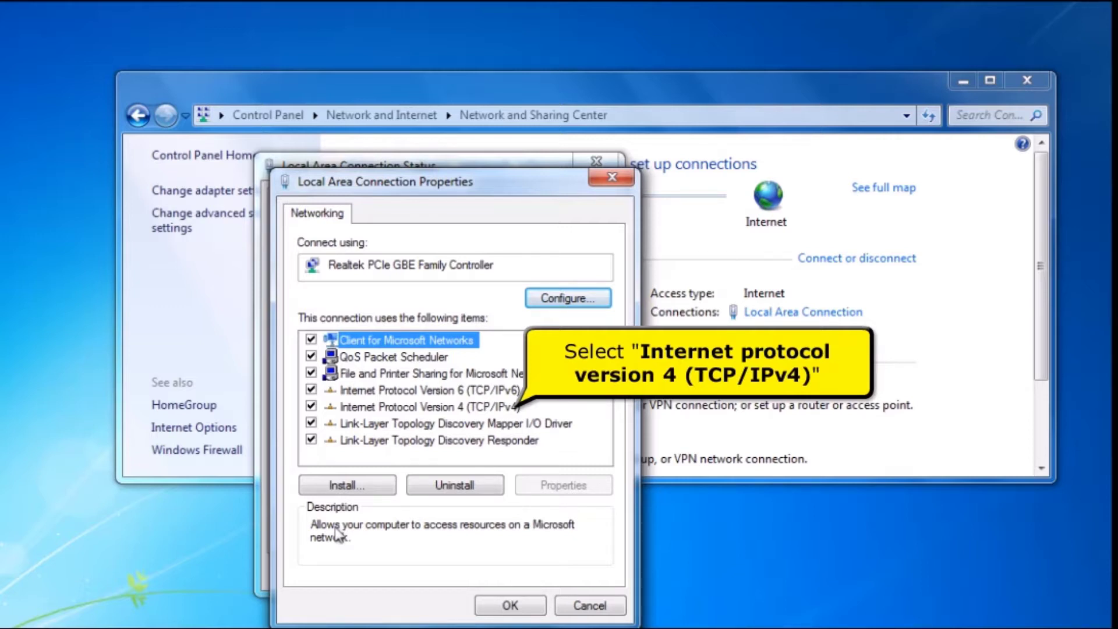
left_click(416, 414)
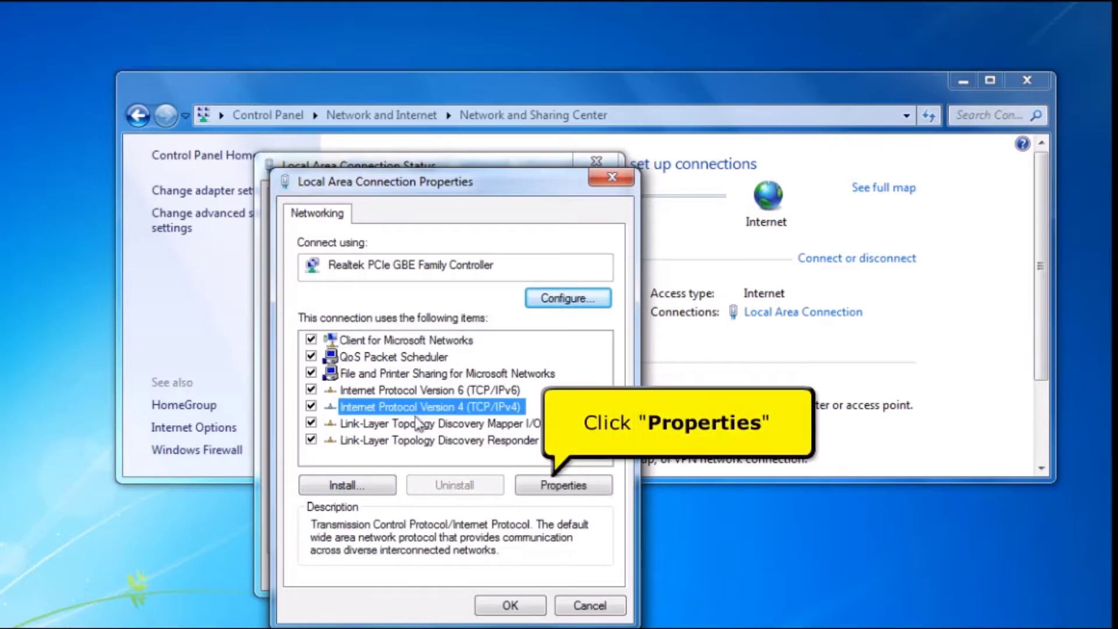
left_click(584, 490)
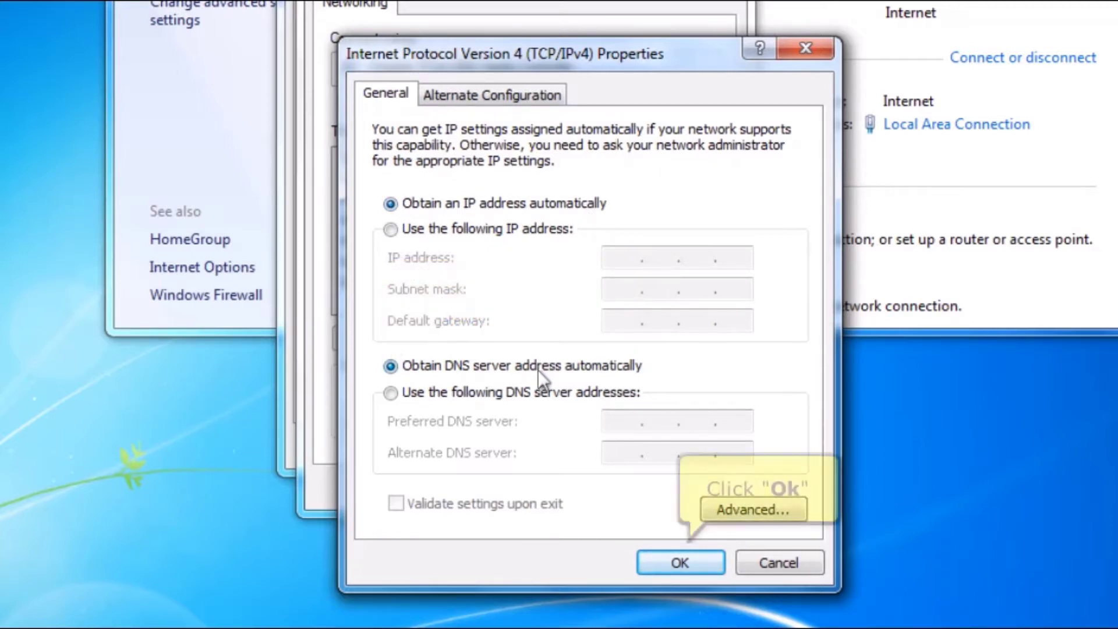
left_click(651, 563)
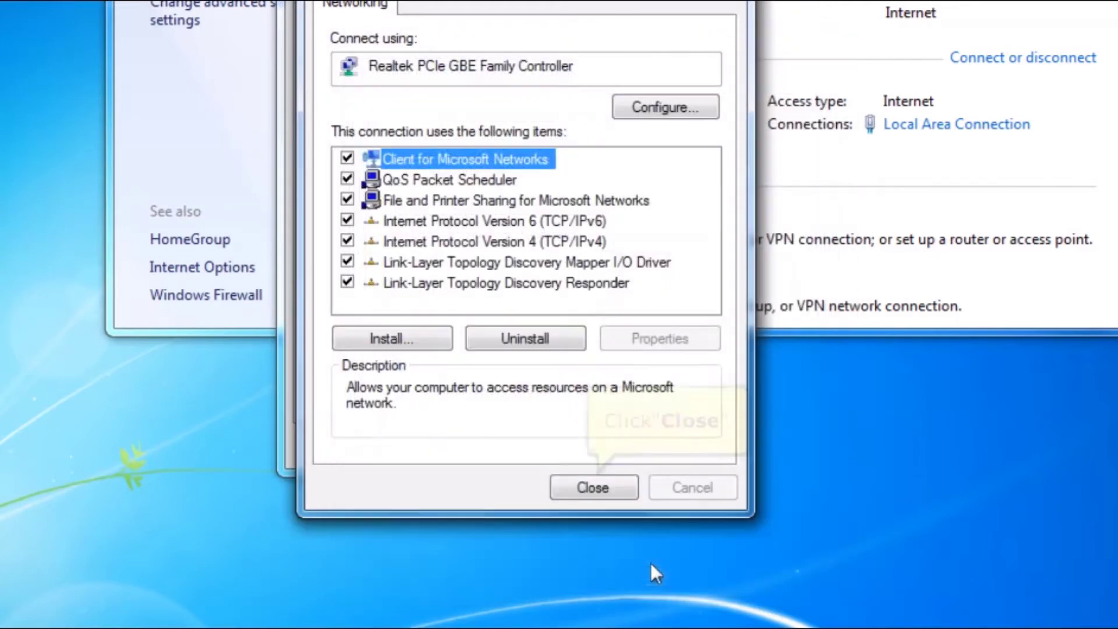
left_click(600, 490)
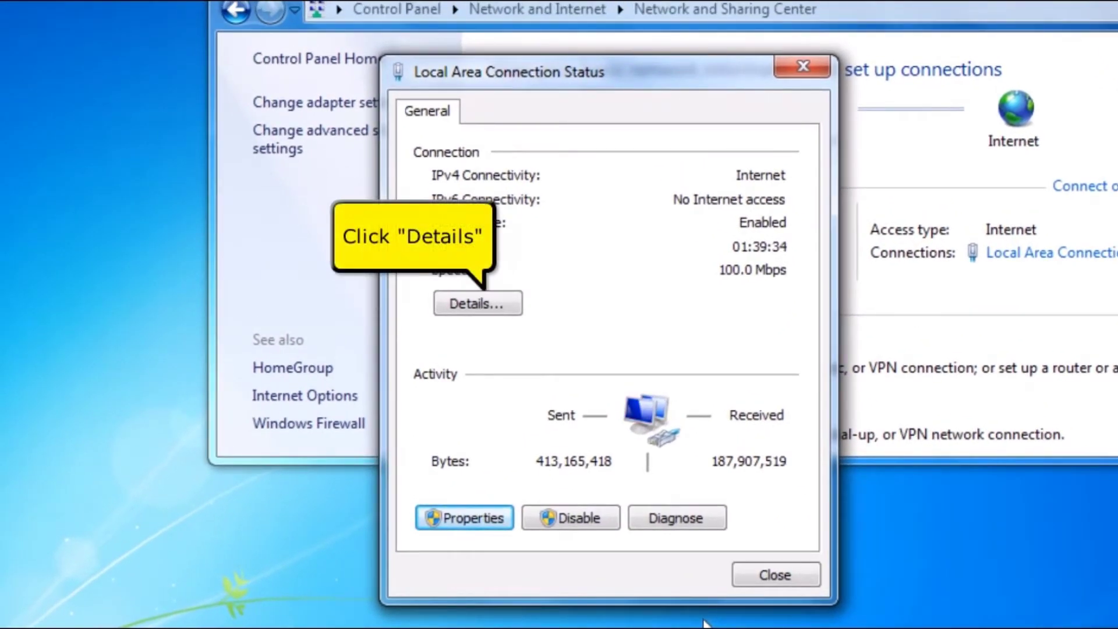
Note the connection's Physical Address and its IPv4 Default Gateway 192.168.1.1 in the details.
left_click(504, 312)
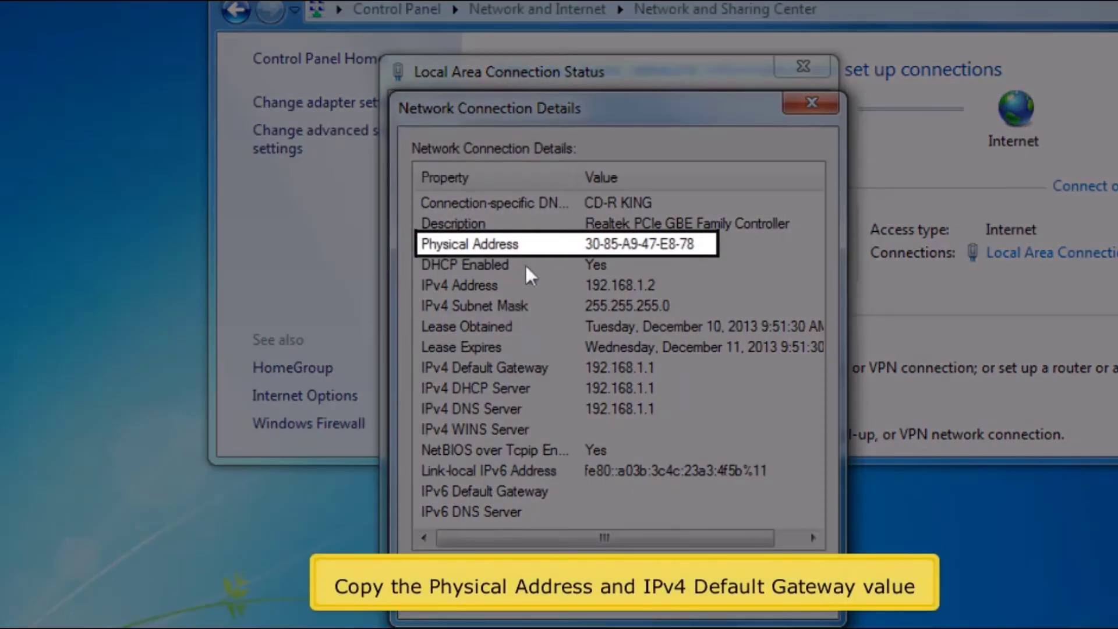
left_click(532, 248)
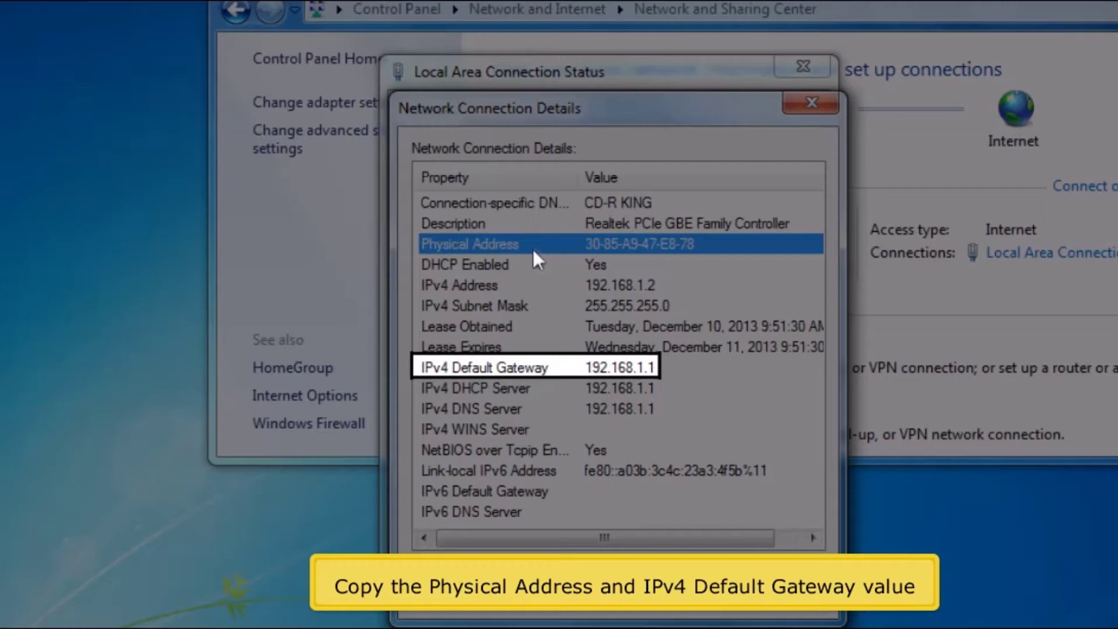
key("Down")
key("Down")
key("Down")
key("Down")
key("Down")
key("Down")
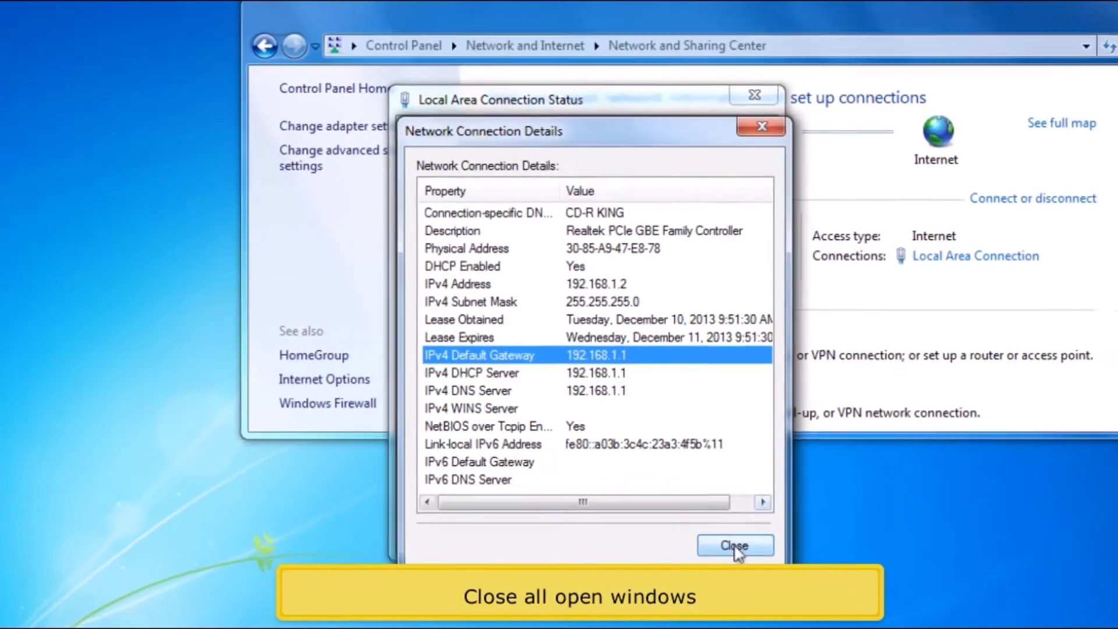
Close the details, connection status and Network and Sharing Center windows.
left_click(716, 528)
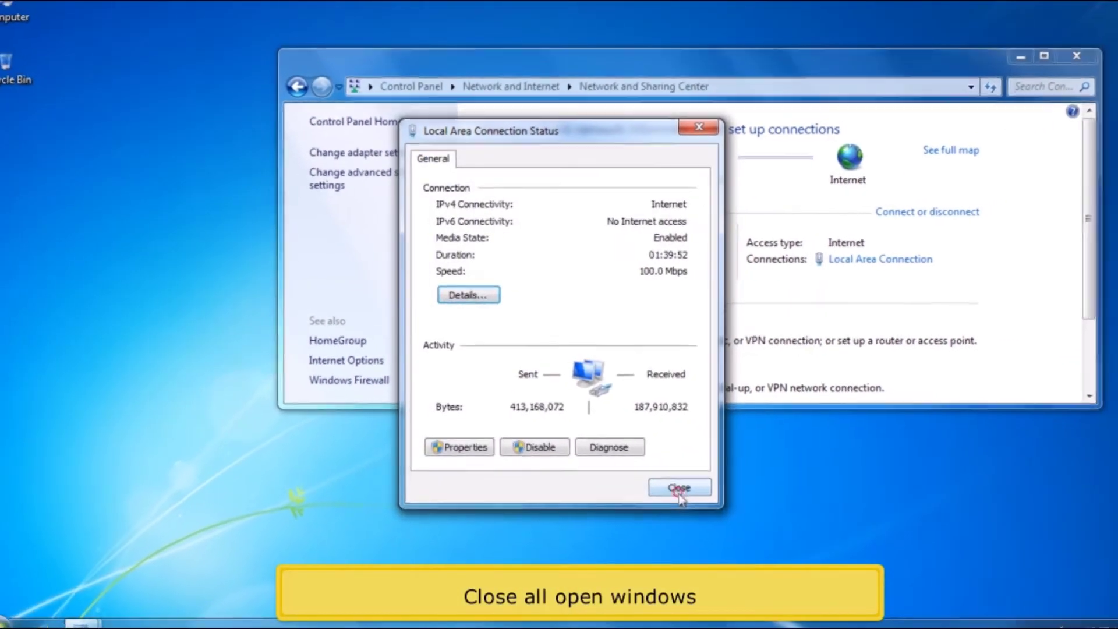
left_click(674, 487)
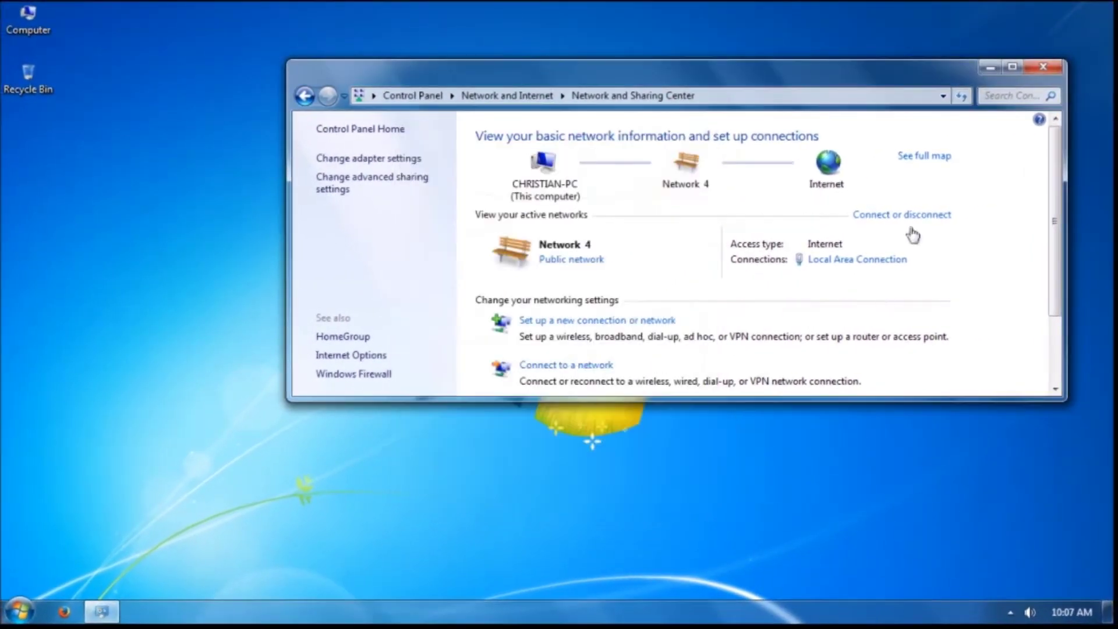
left_click(1043, 68)
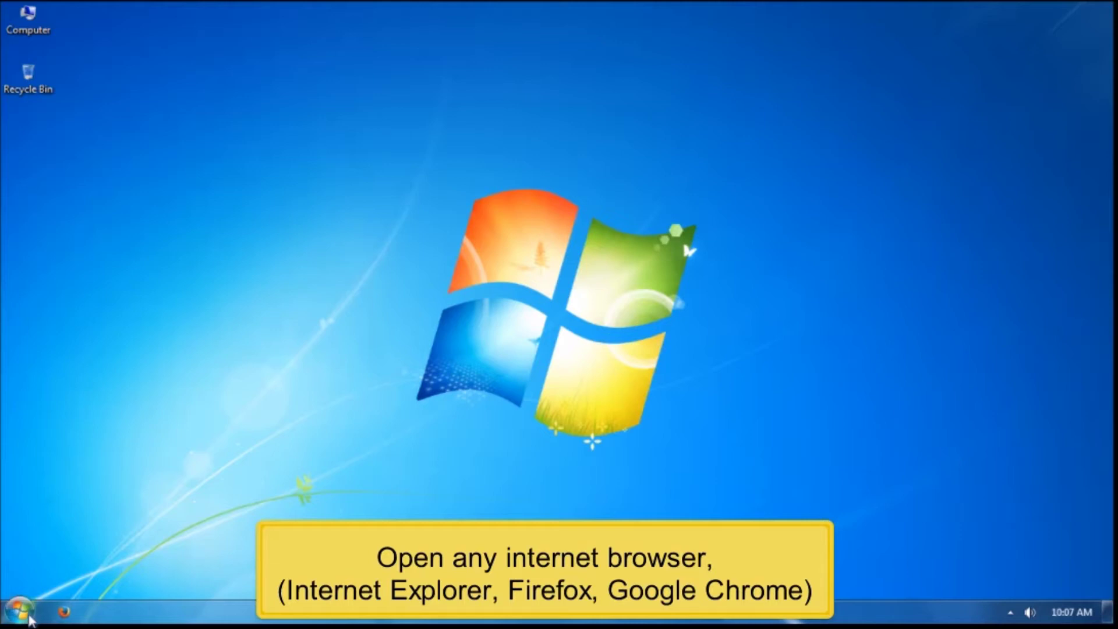
Launch Firefox and load the router page at 192.168.1.1.
left_click(58, 616)
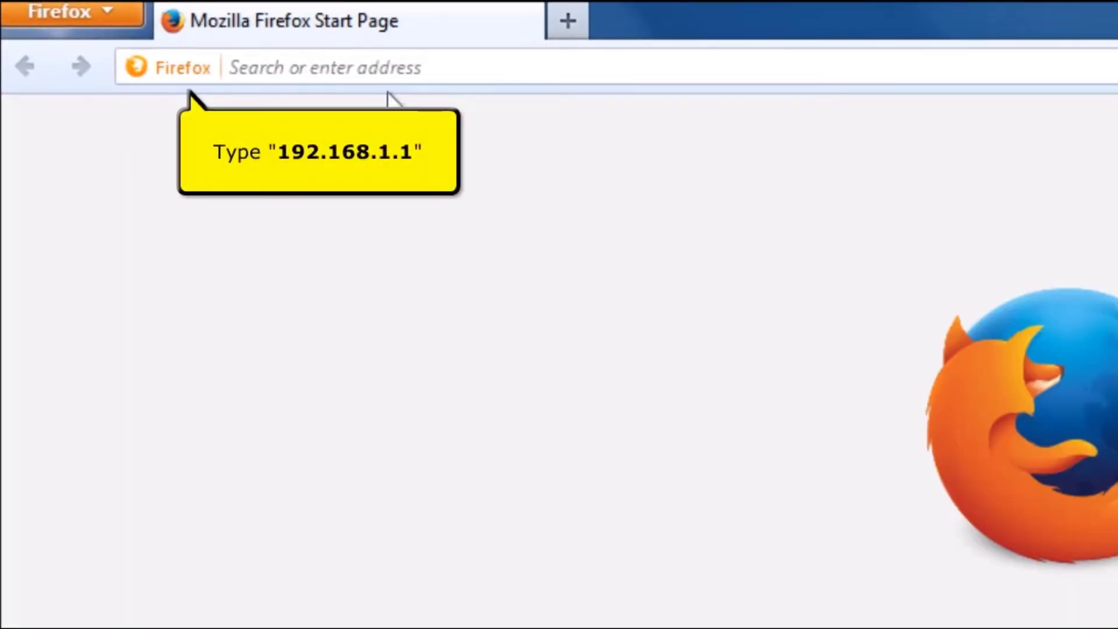
left_click(398, 76)
type("192.168.")
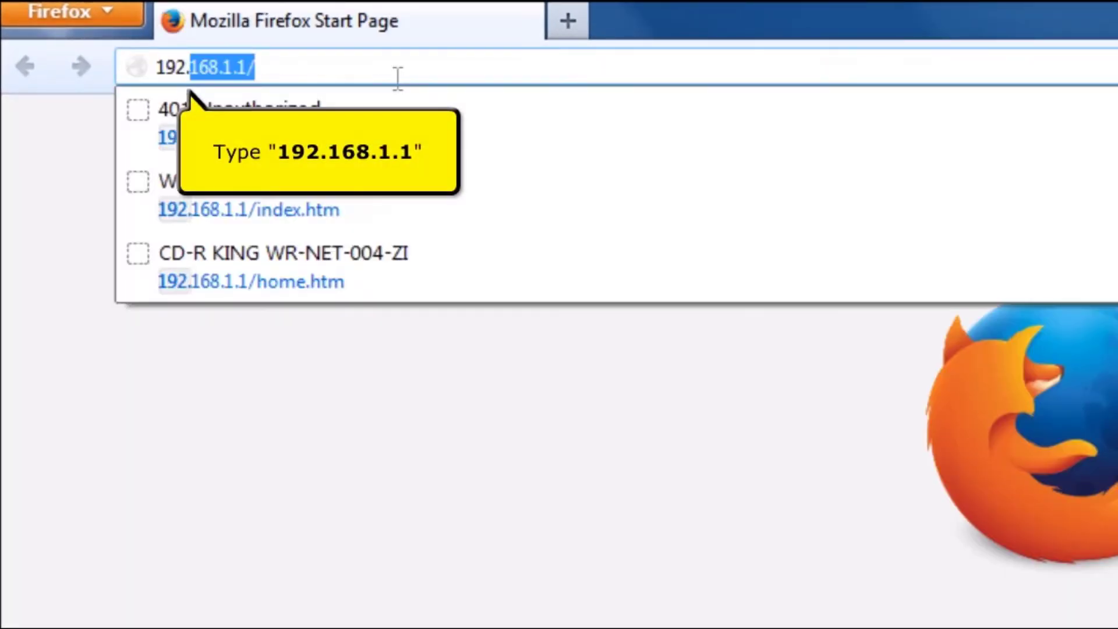
type("1.1")
key("Return")
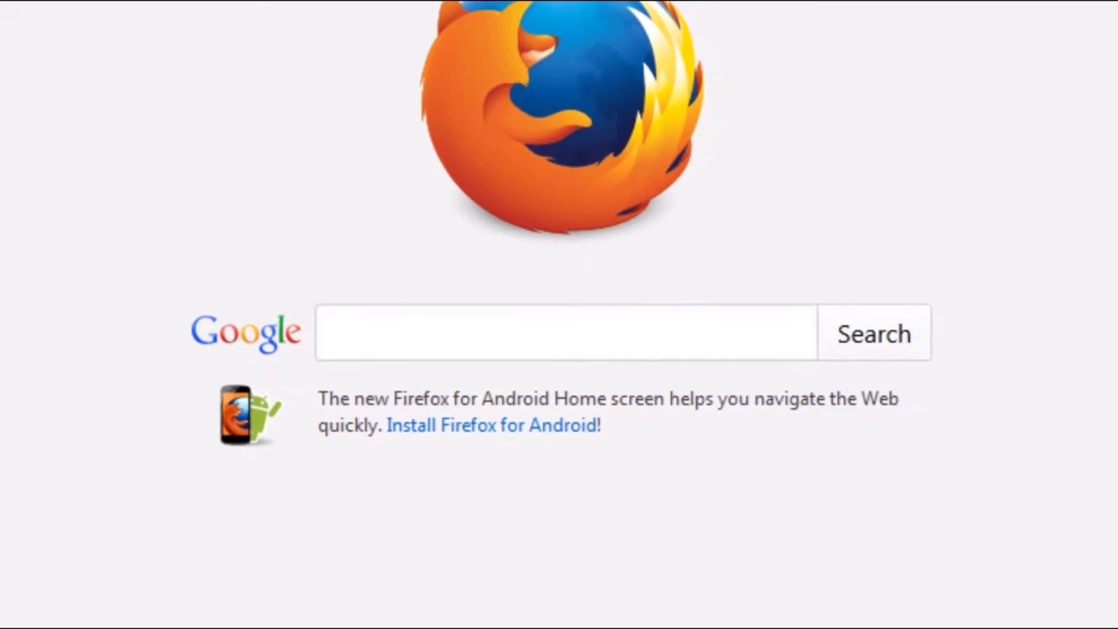
Log in with the router's admin user name and password.
type("admin")
key("Tab")
type("admin")
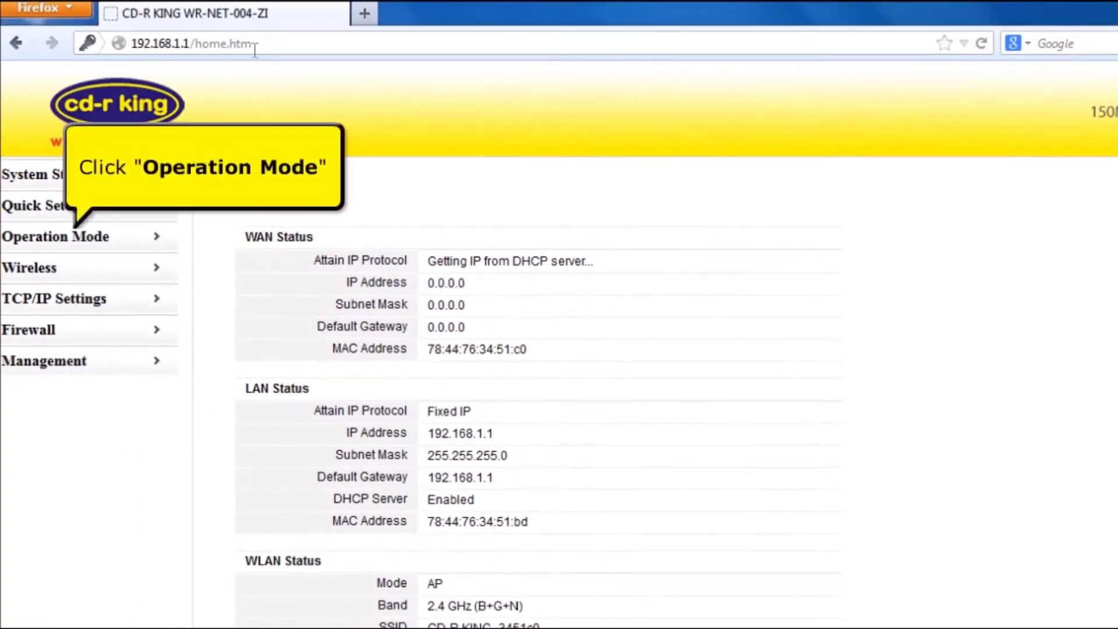
Set the Operation Mode to Wireless ISP and apply the change.
left_click(72, 236)
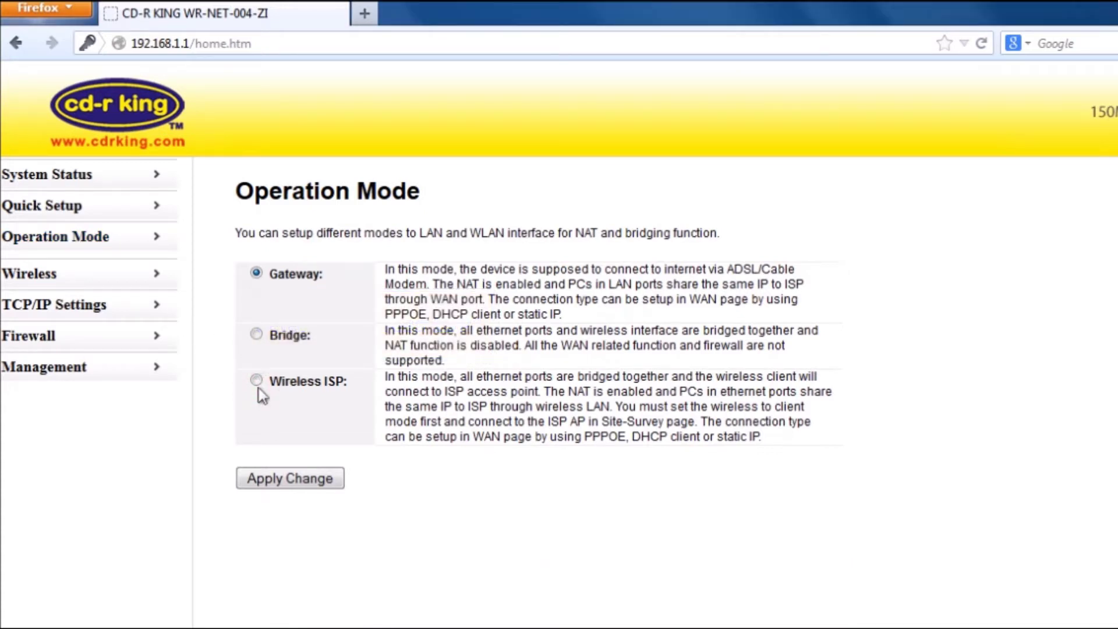
left_click(256, 379)
left_click(275, 488)
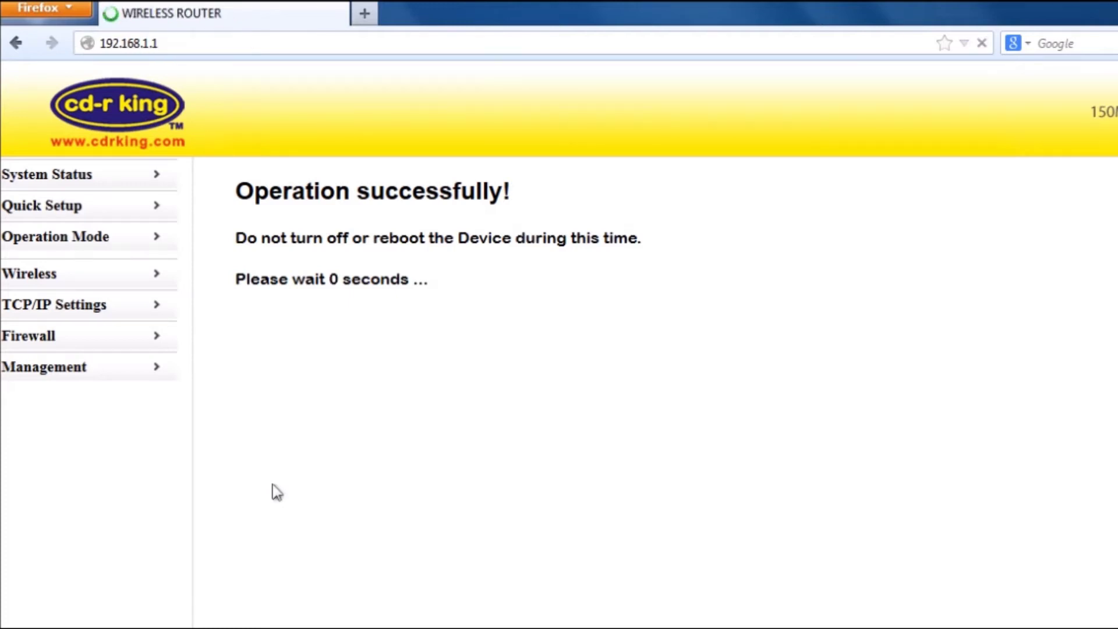
Run a Wireless Site Survey and select CDRKING1 from the nearby networks.
left_click(45, 273)
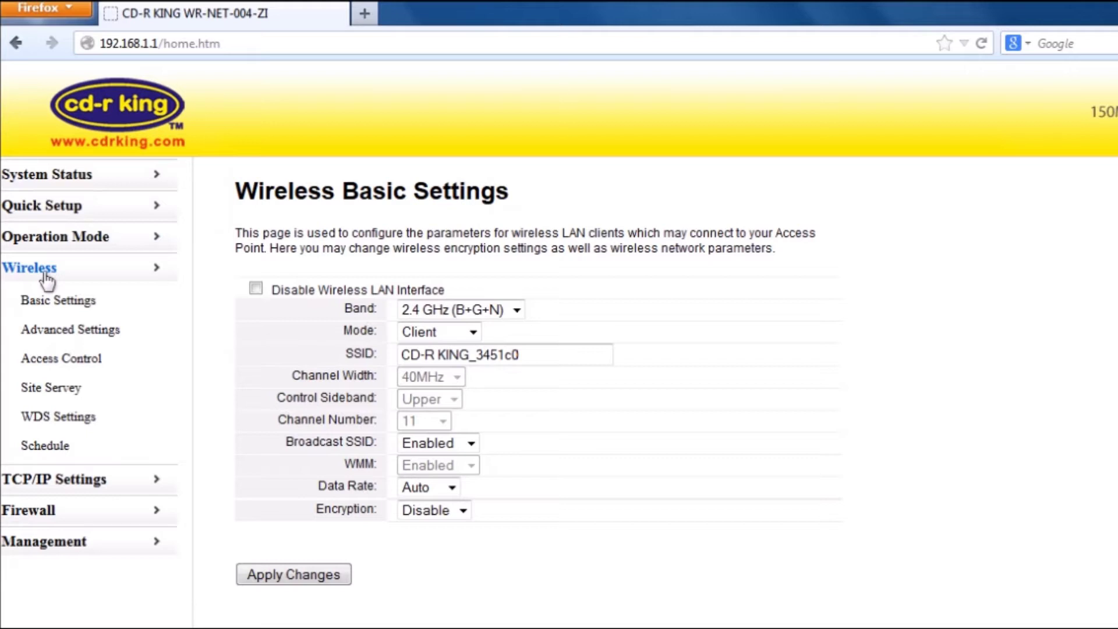
left_click(66, 397)
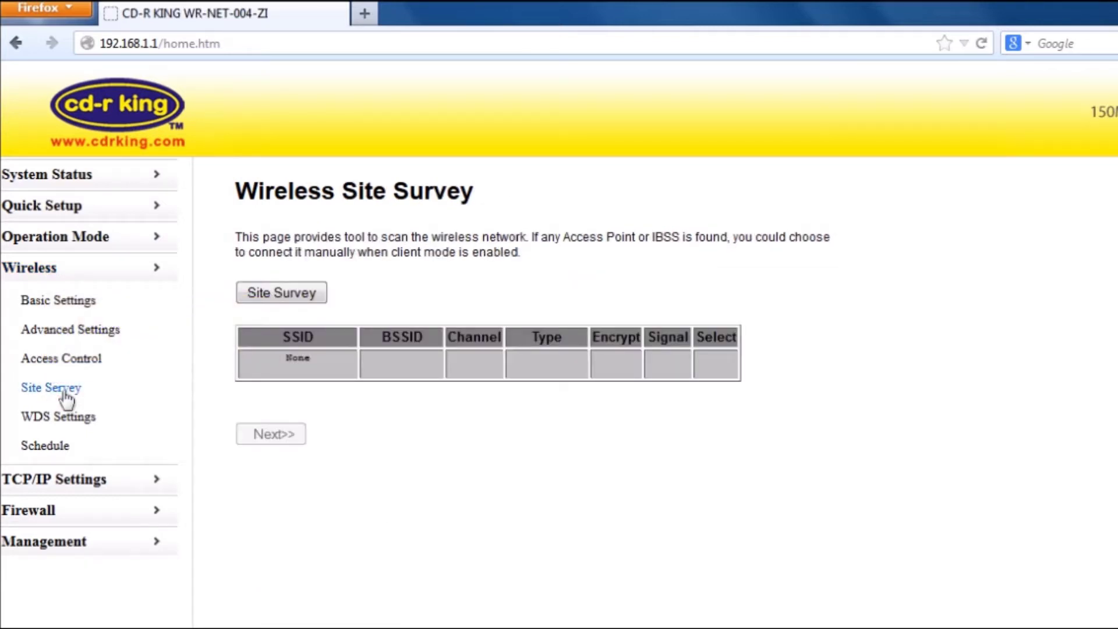
left_click(242, 295)
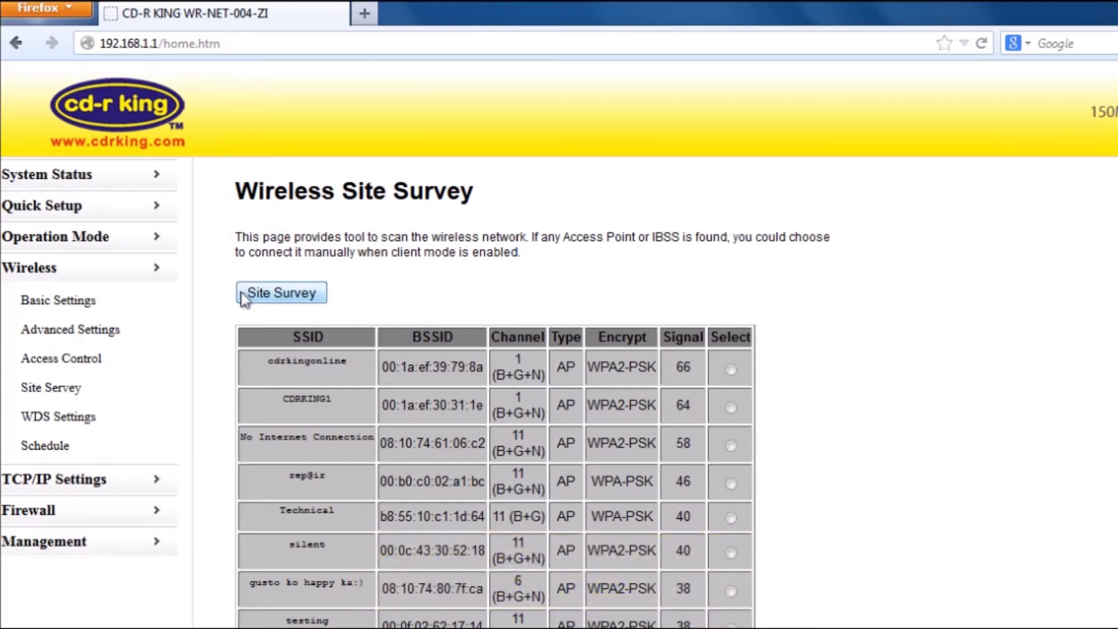
left_click(731, 408)
scroll(731, 408, "down", 3)
scroll(731, 407, "up", 3)
scroll(731, 407, "down", 3)
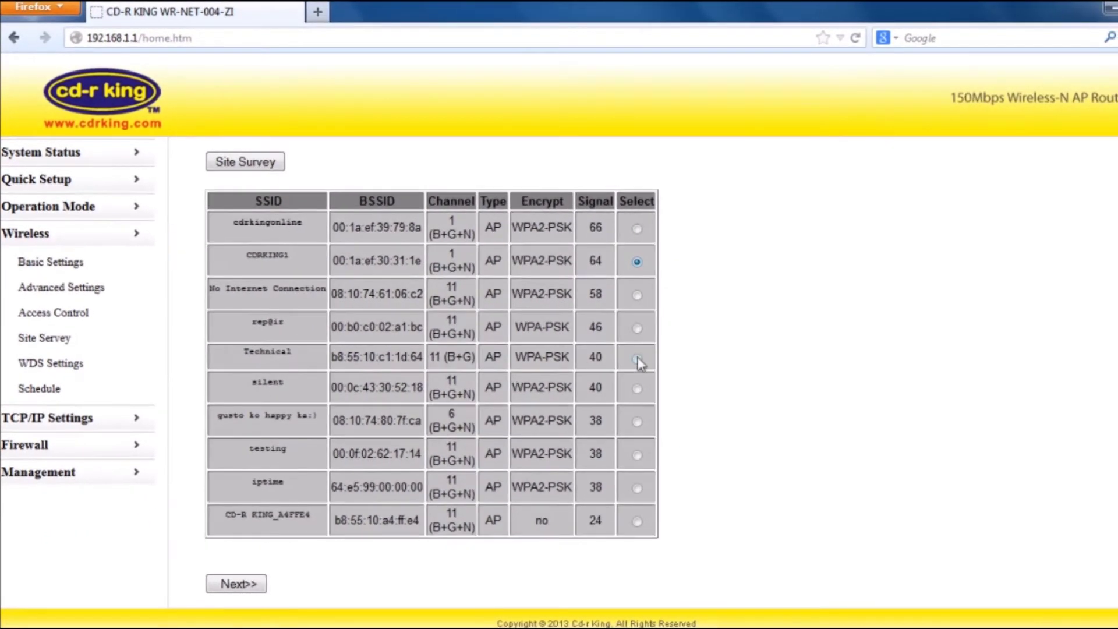
Enter CDRKING1's WPA2 pre-shared key, connect, and acknowledge the success message.
left_click(237, 584)
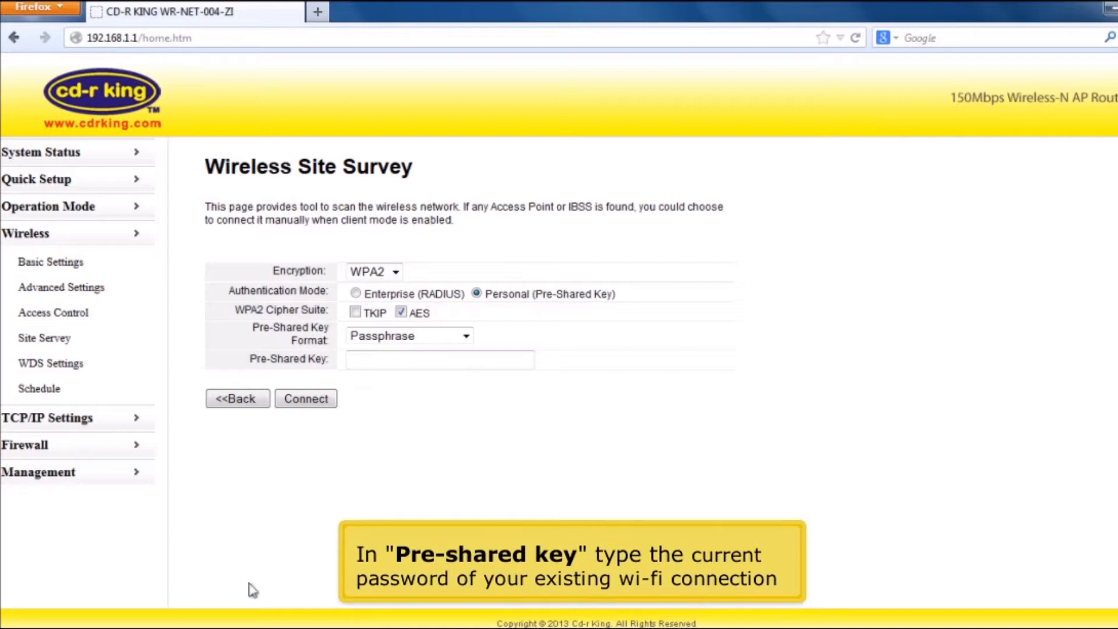
left_click(370, 359)
type("•••")
type("****")
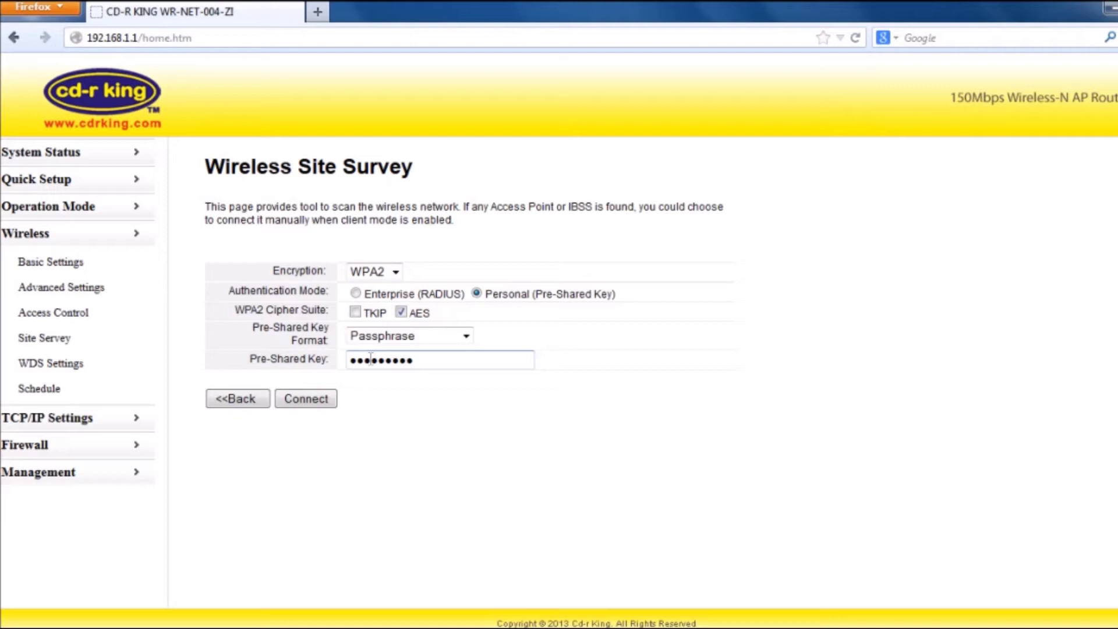
left_click(319, 401)
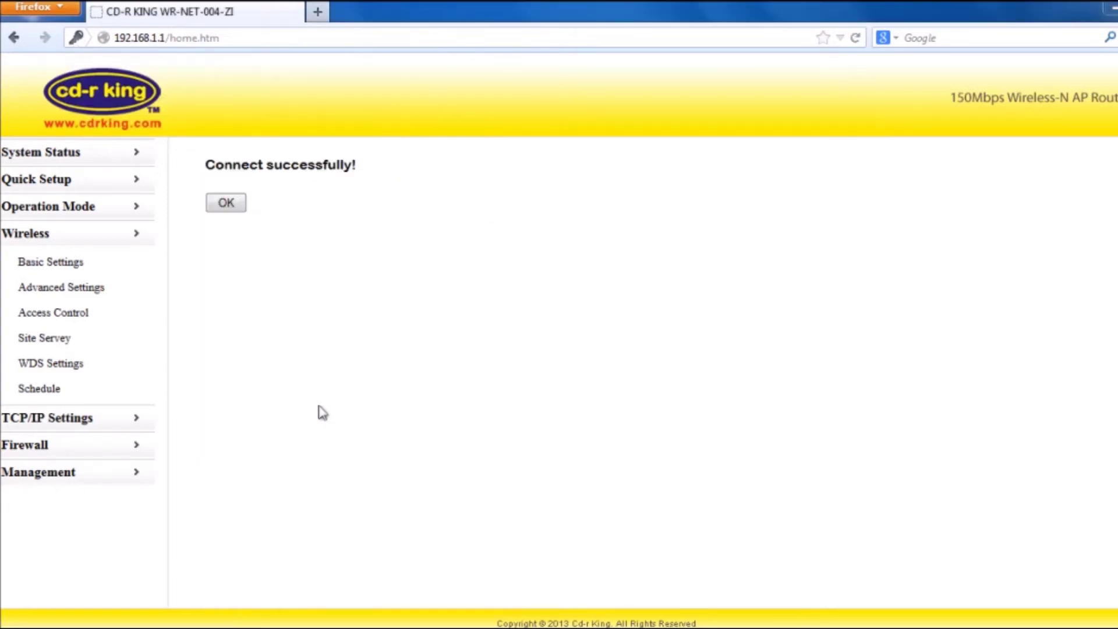
left_click(237, 205)
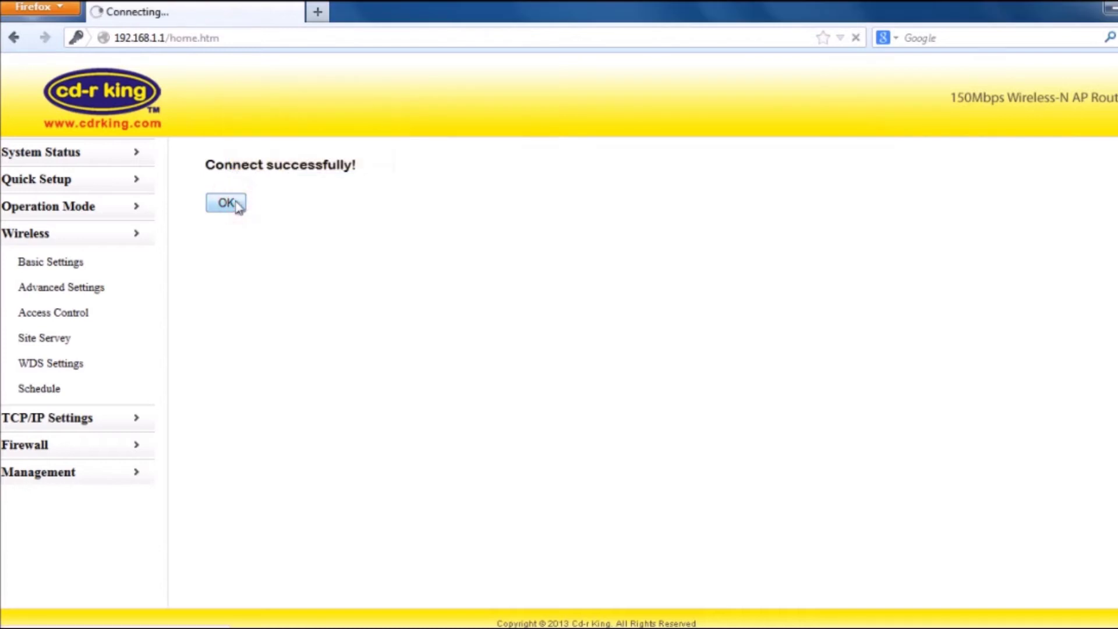
In Wireless Basic Settings, change the SSID to cdrking.
left_click(38, 265)
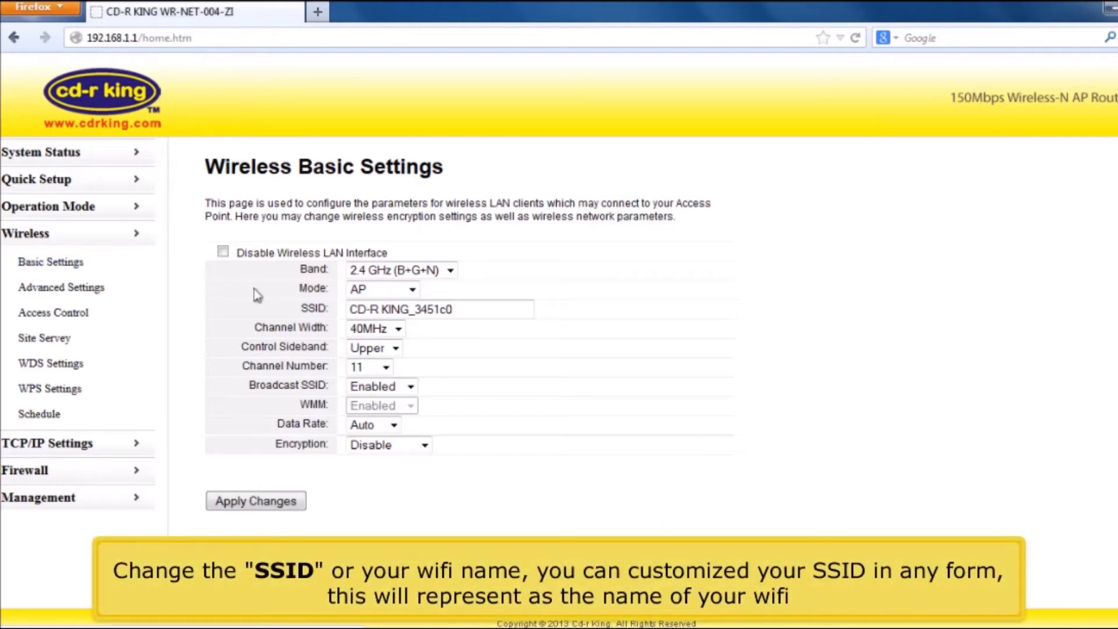
left_click_drag(461, 310, 328, 306)
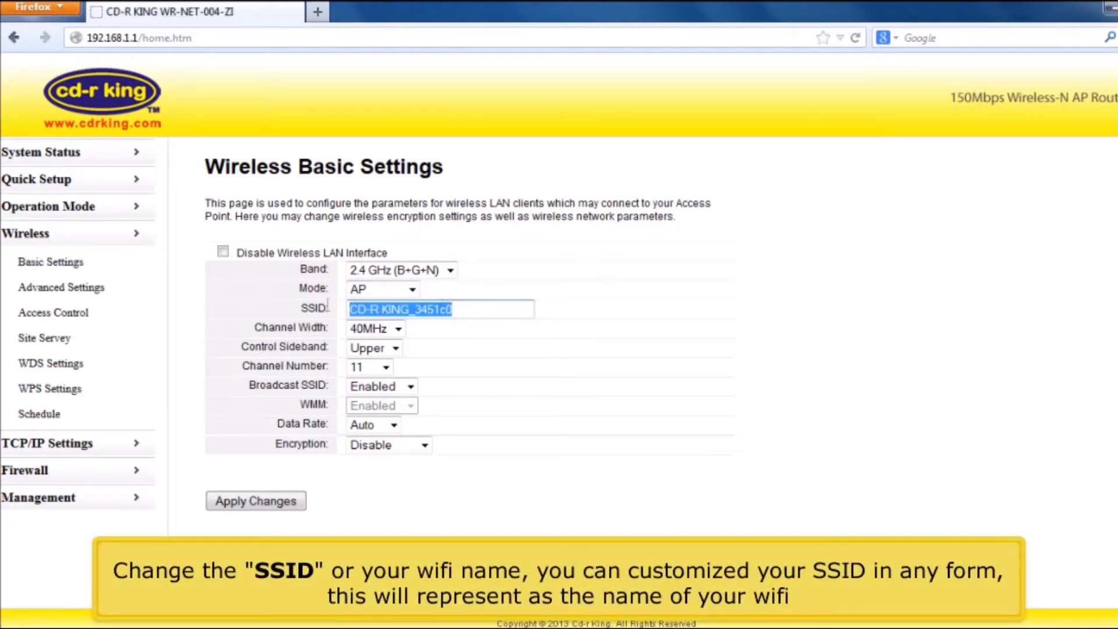
type("cdrk")
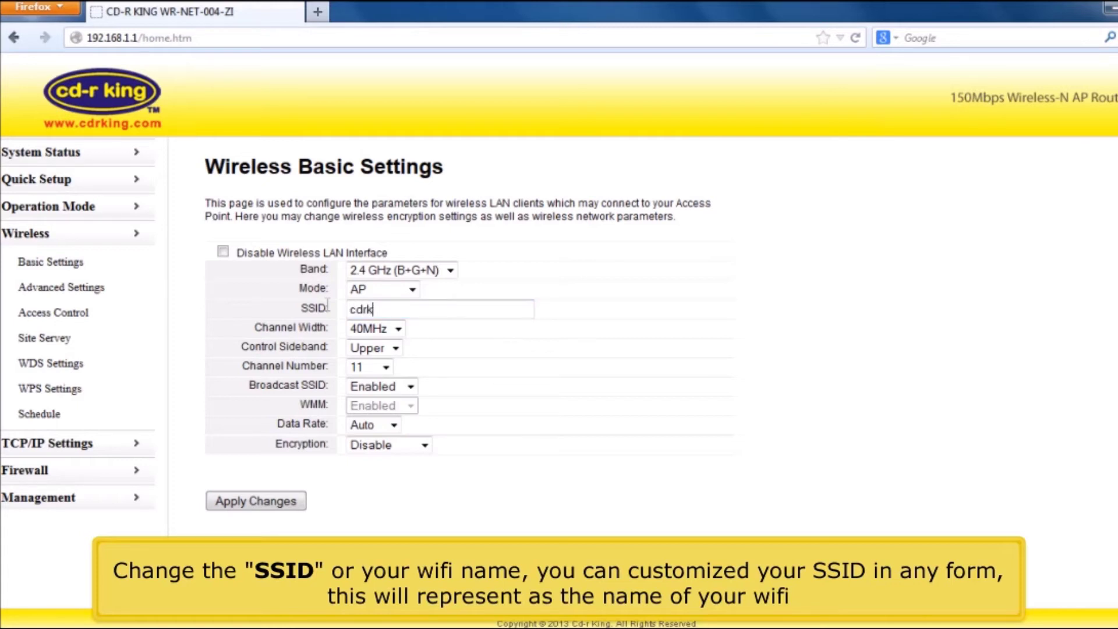
type("ing")
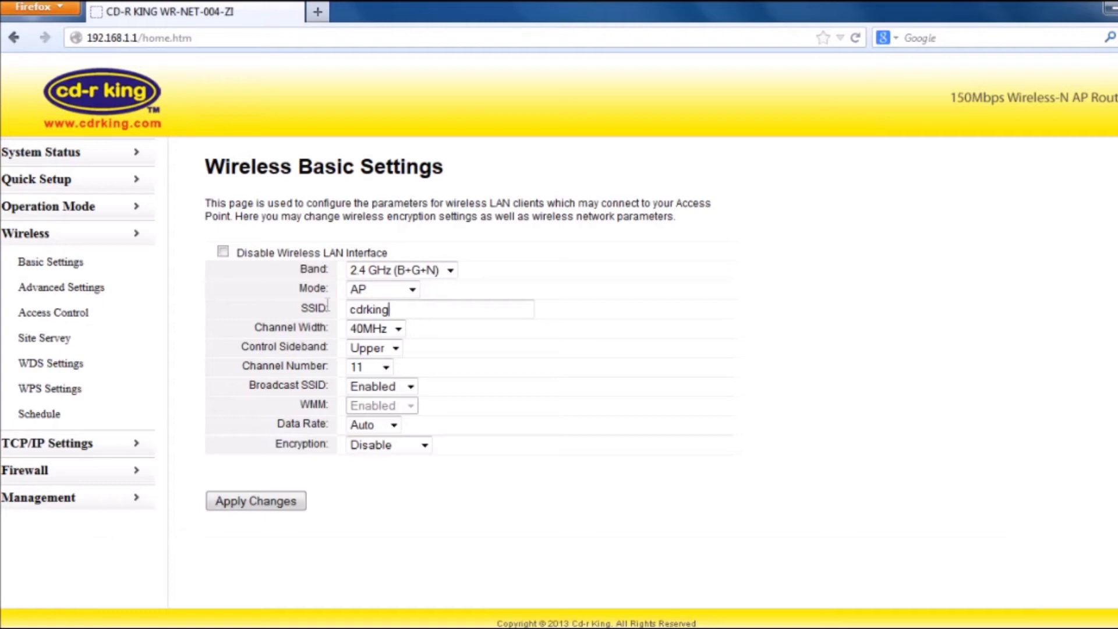
Set encryption to WPA2 and enter a new Wi-Fi pre-shared key.
left_click(424, 446)
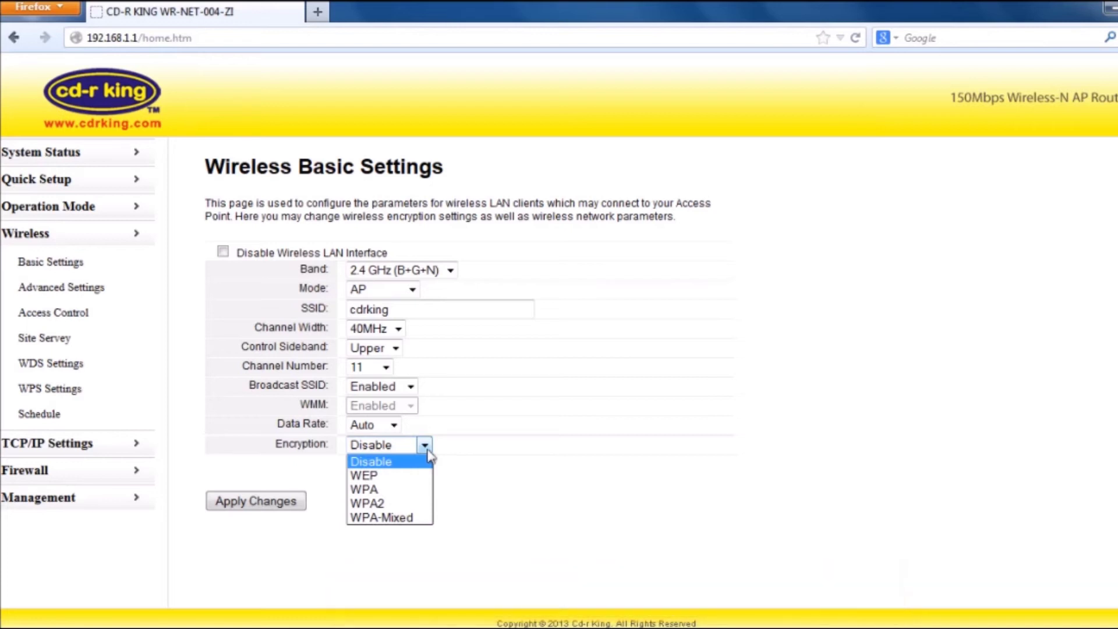
left_click(412, 504)
left_click(405, 519)
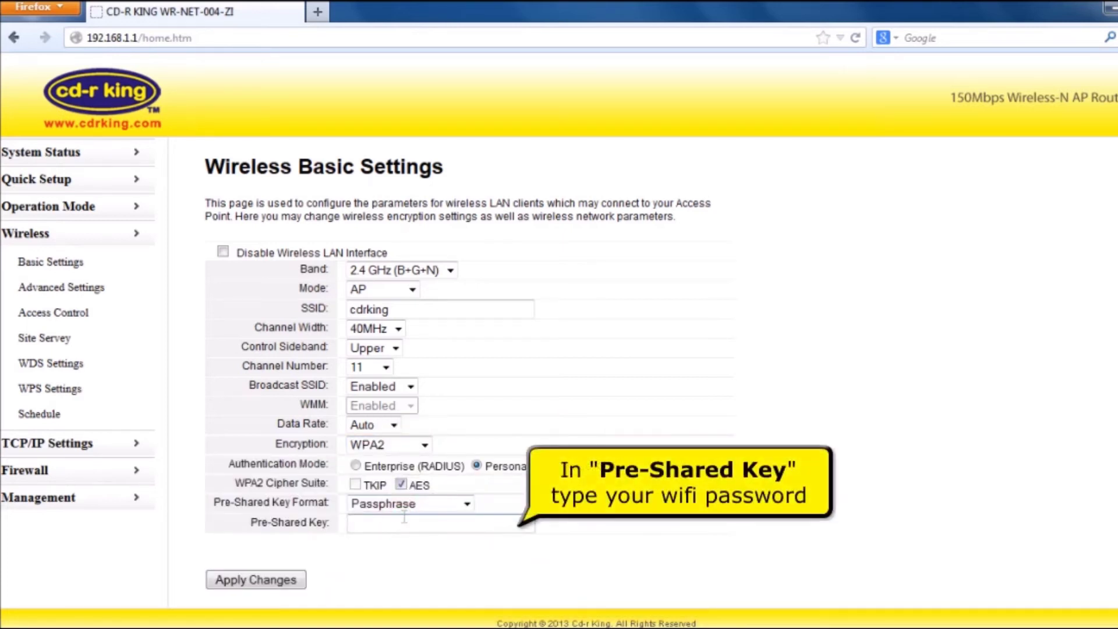
type("*********")
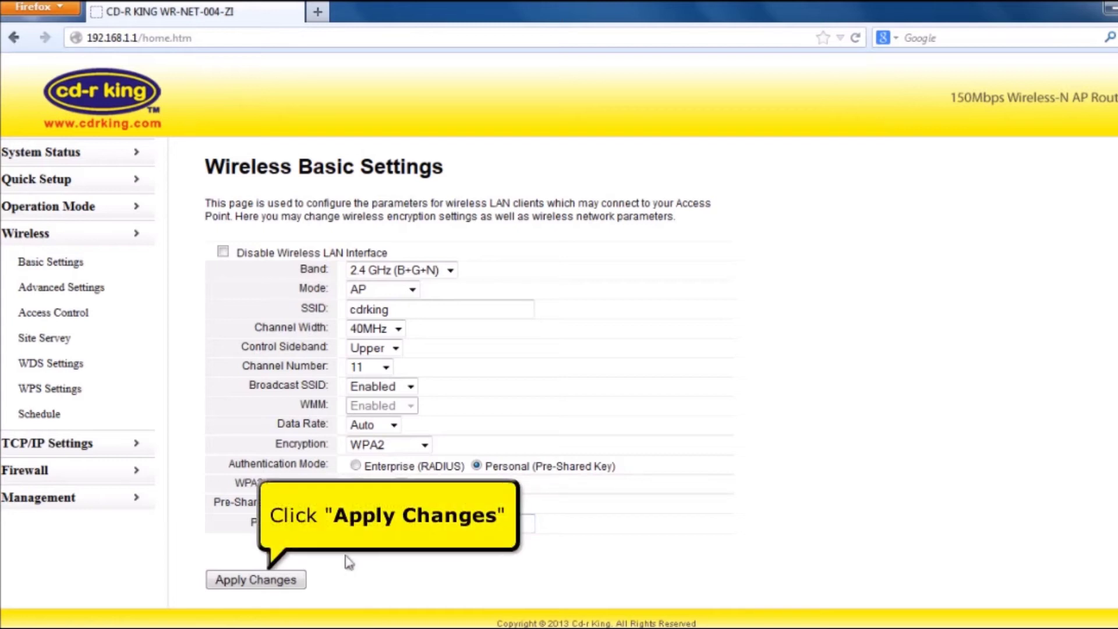
Apply the wireless changes and check the System Status page for the WAN connection.
left_click(277, 582)
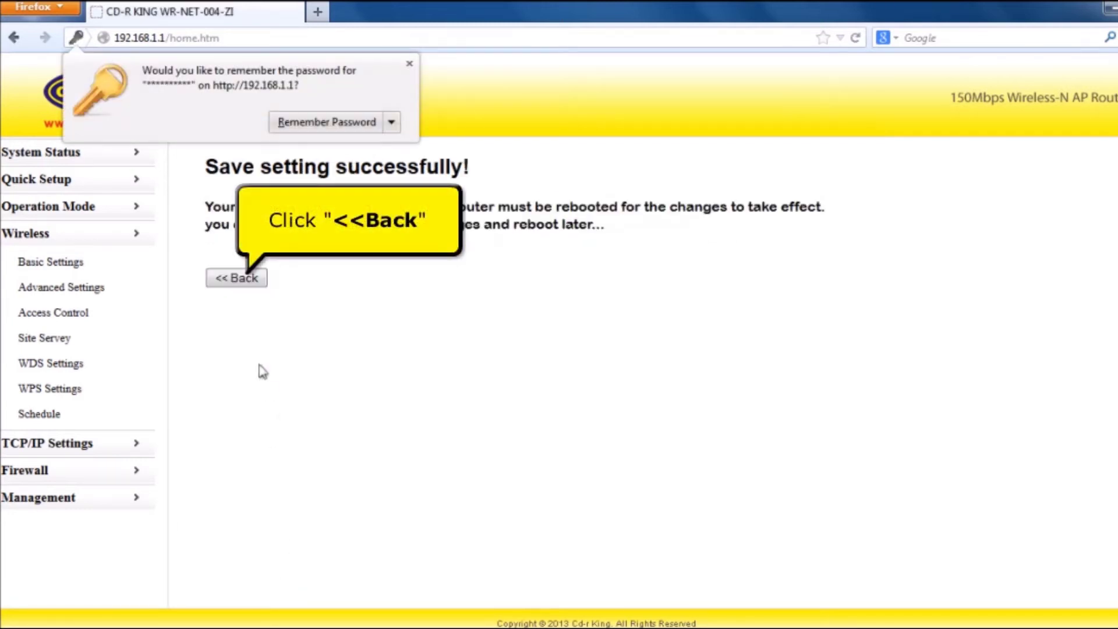
left_click(230, 278)
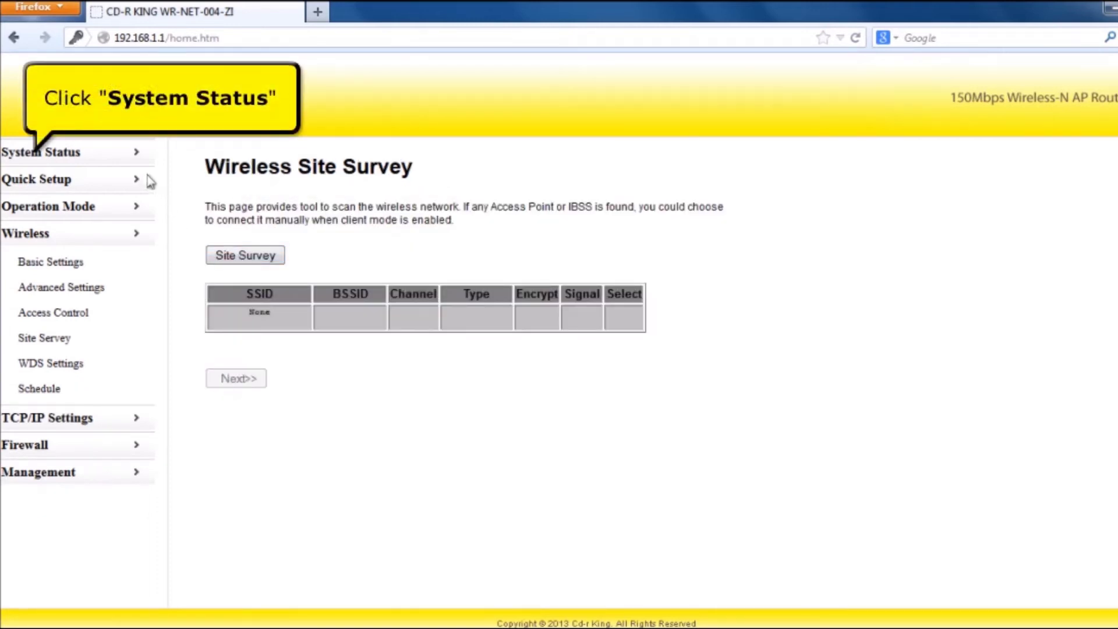
left_click(77, 161)
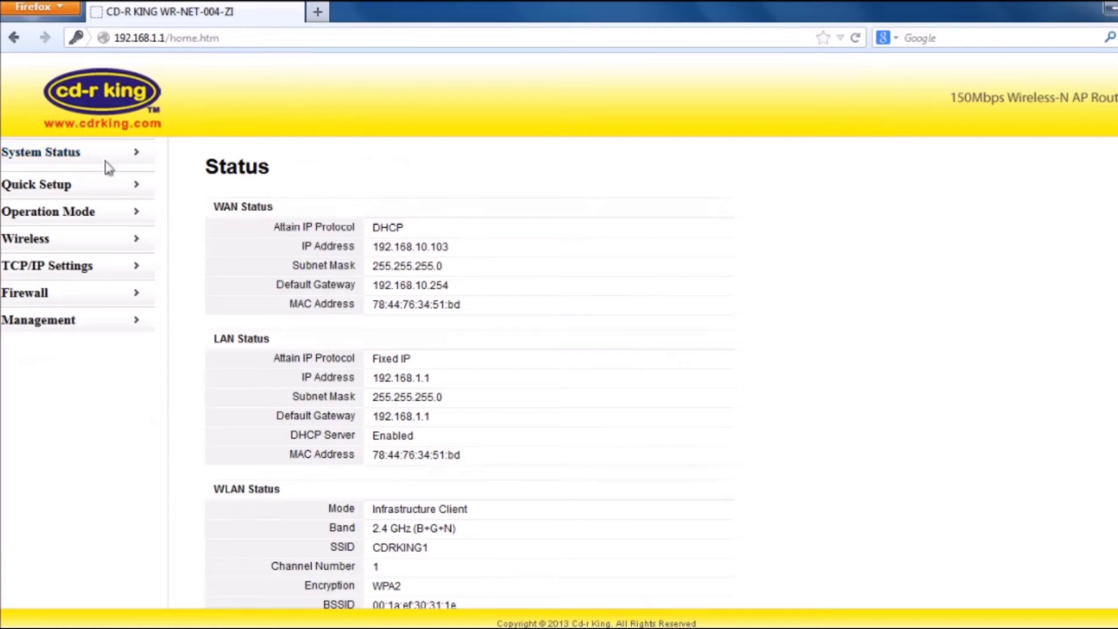